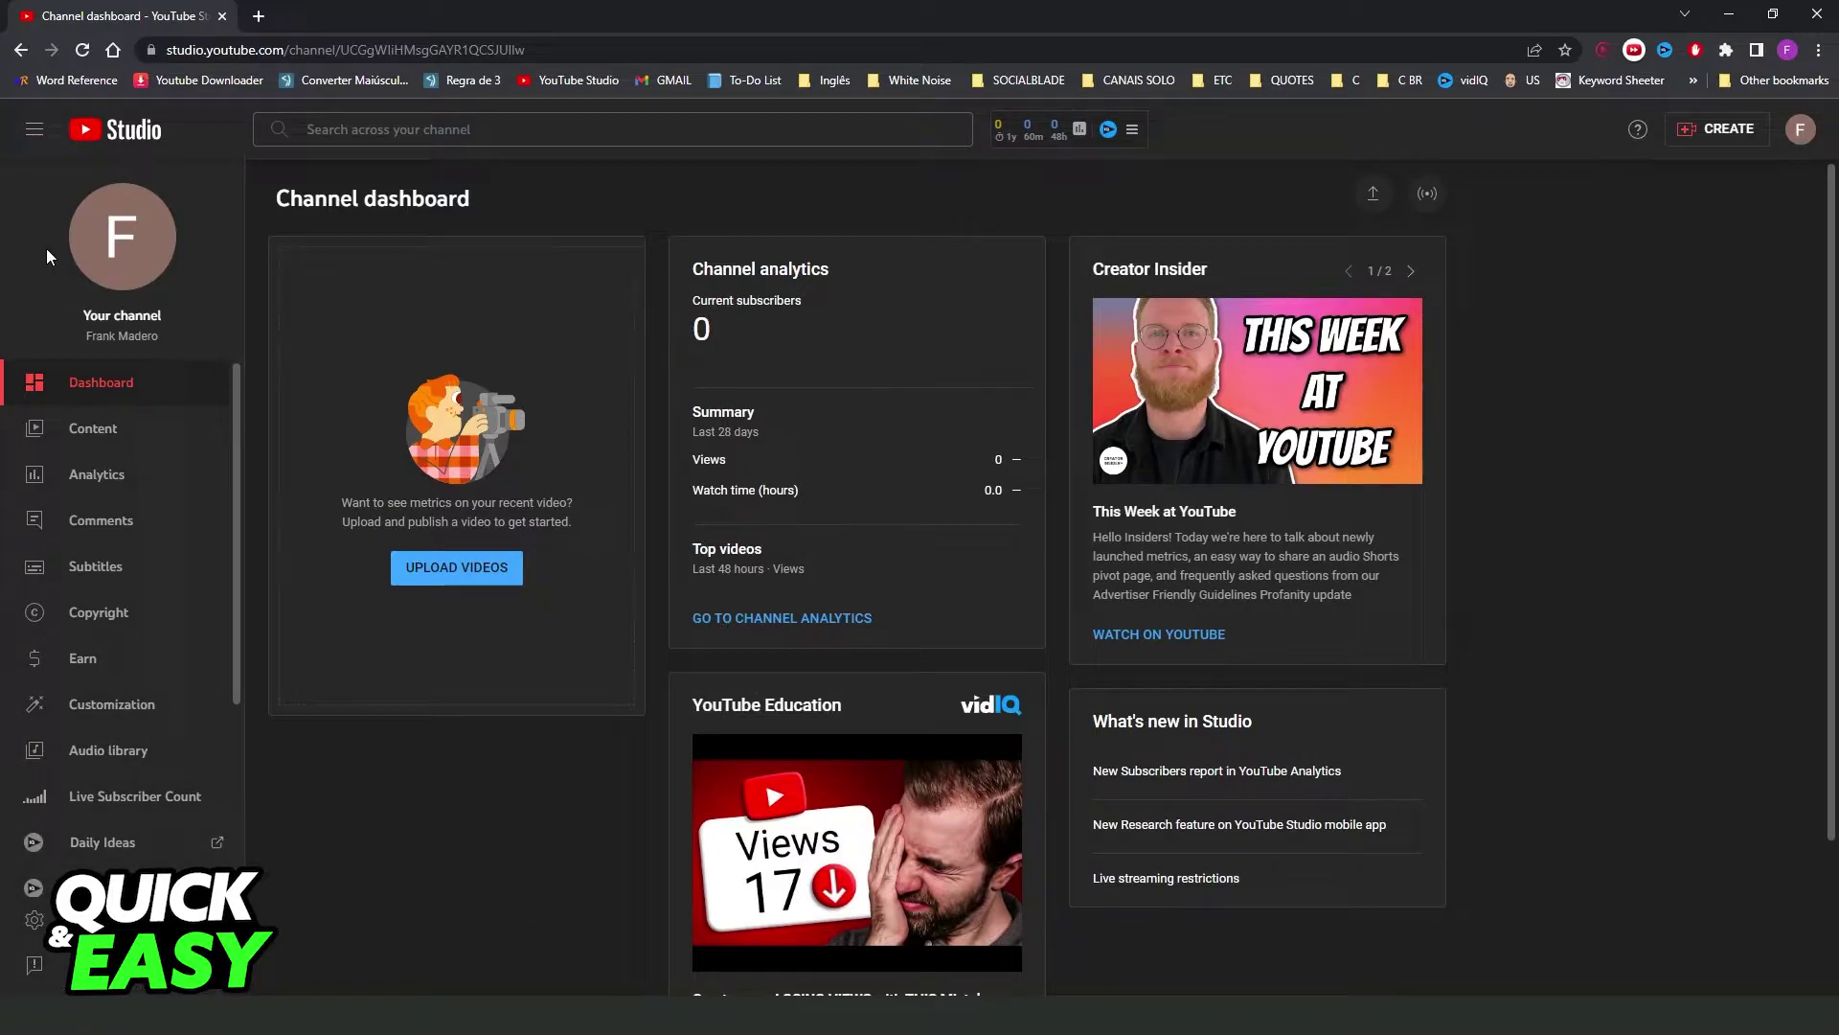
Step: Go to Settings > Permissions and start a new channel invite
click(90, 917)
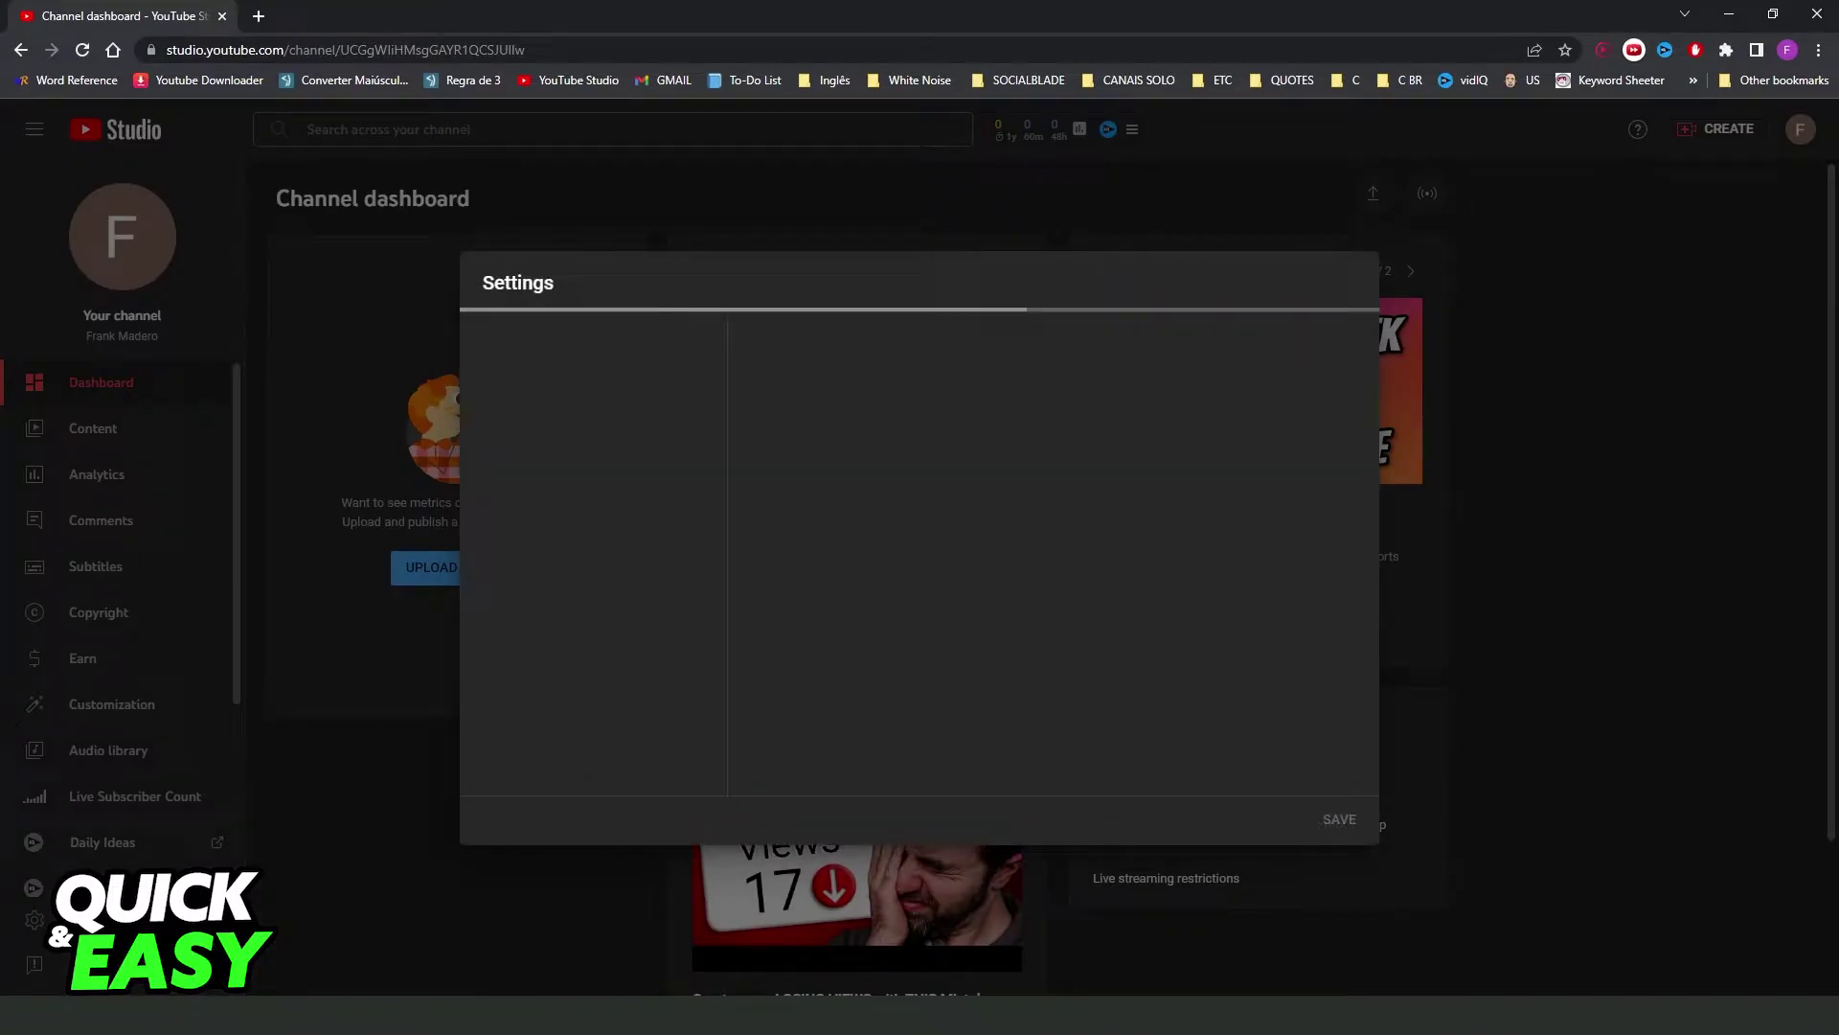
click(517, 480)
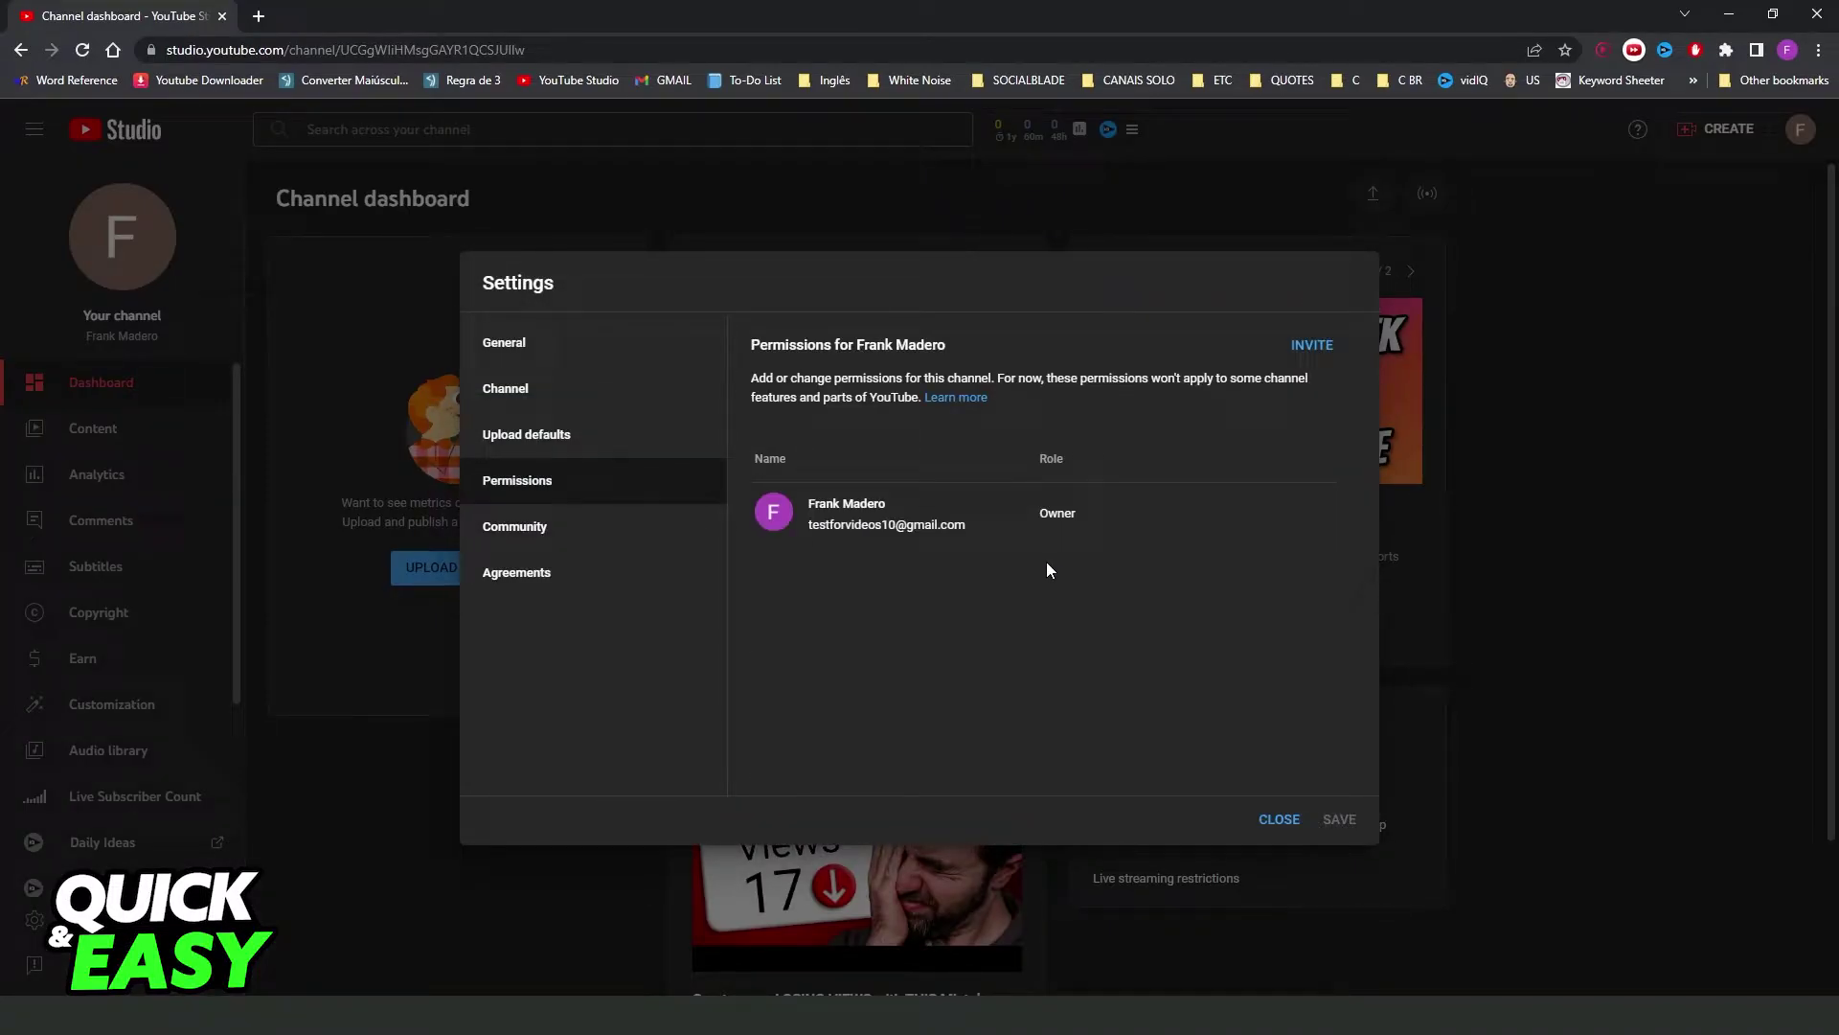
click(1313, 345)
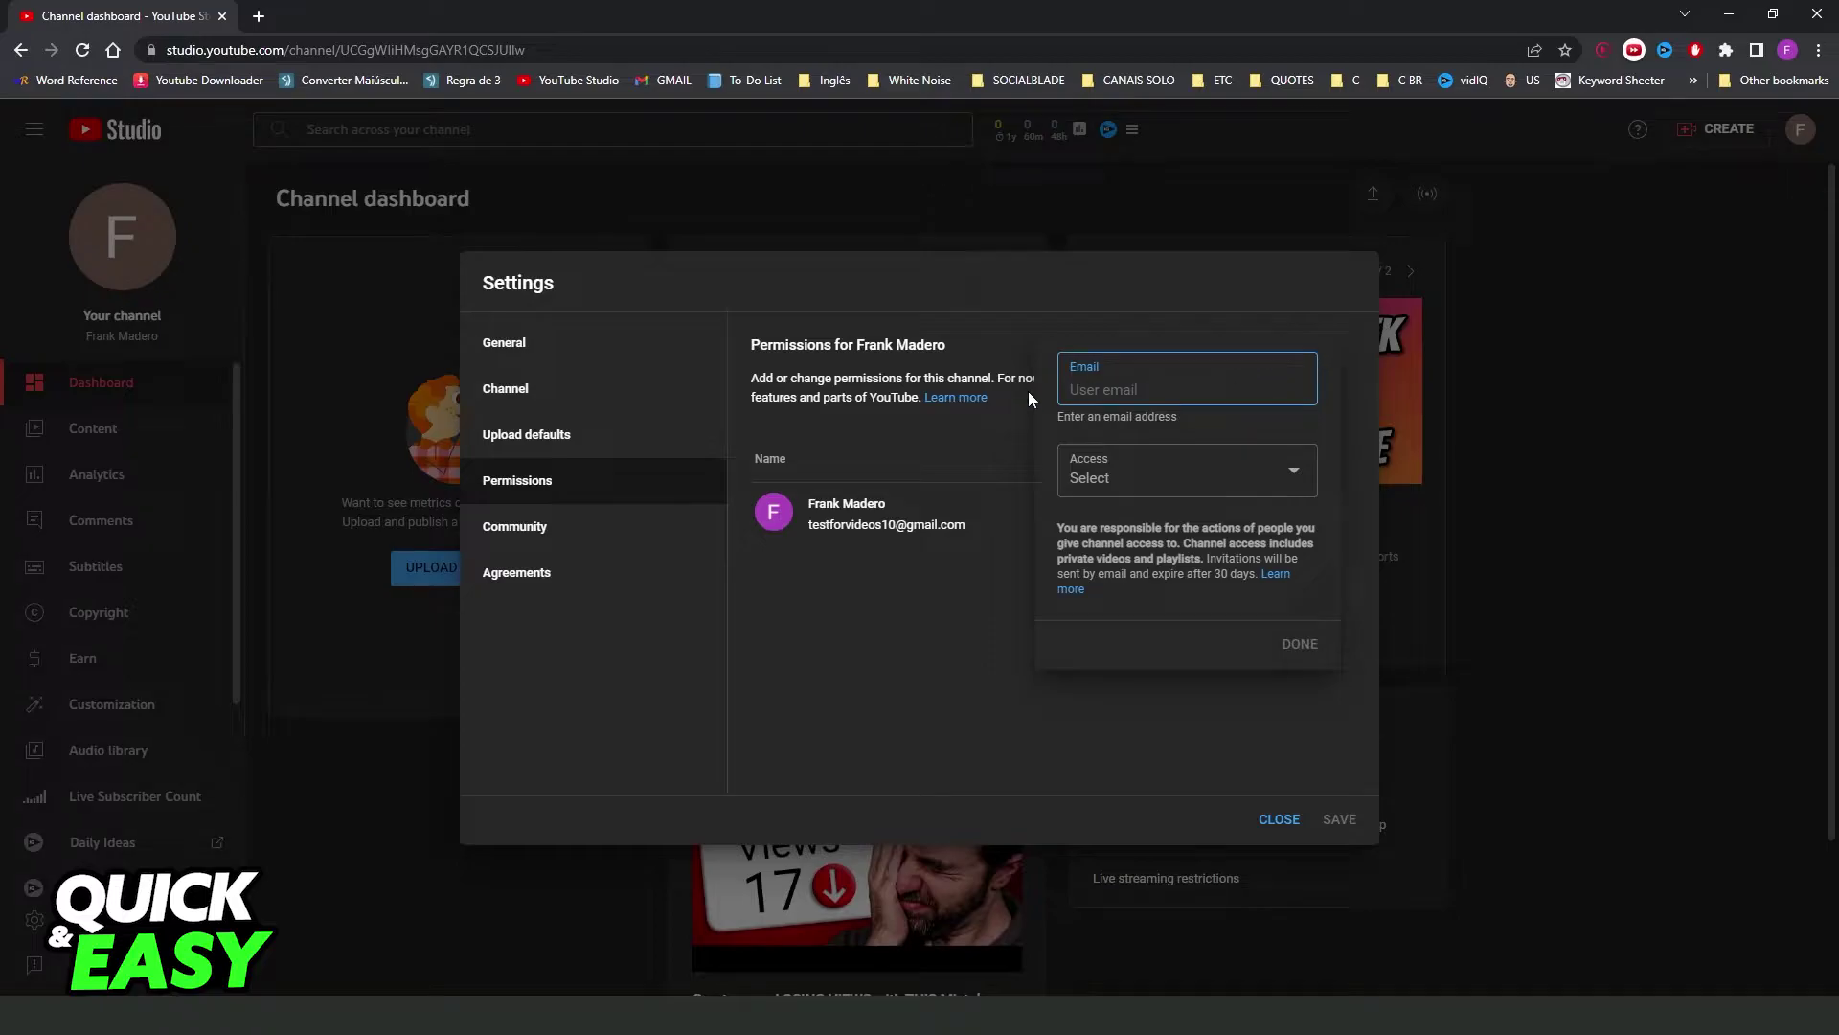
click(1123, 479)
click(1086, 487)
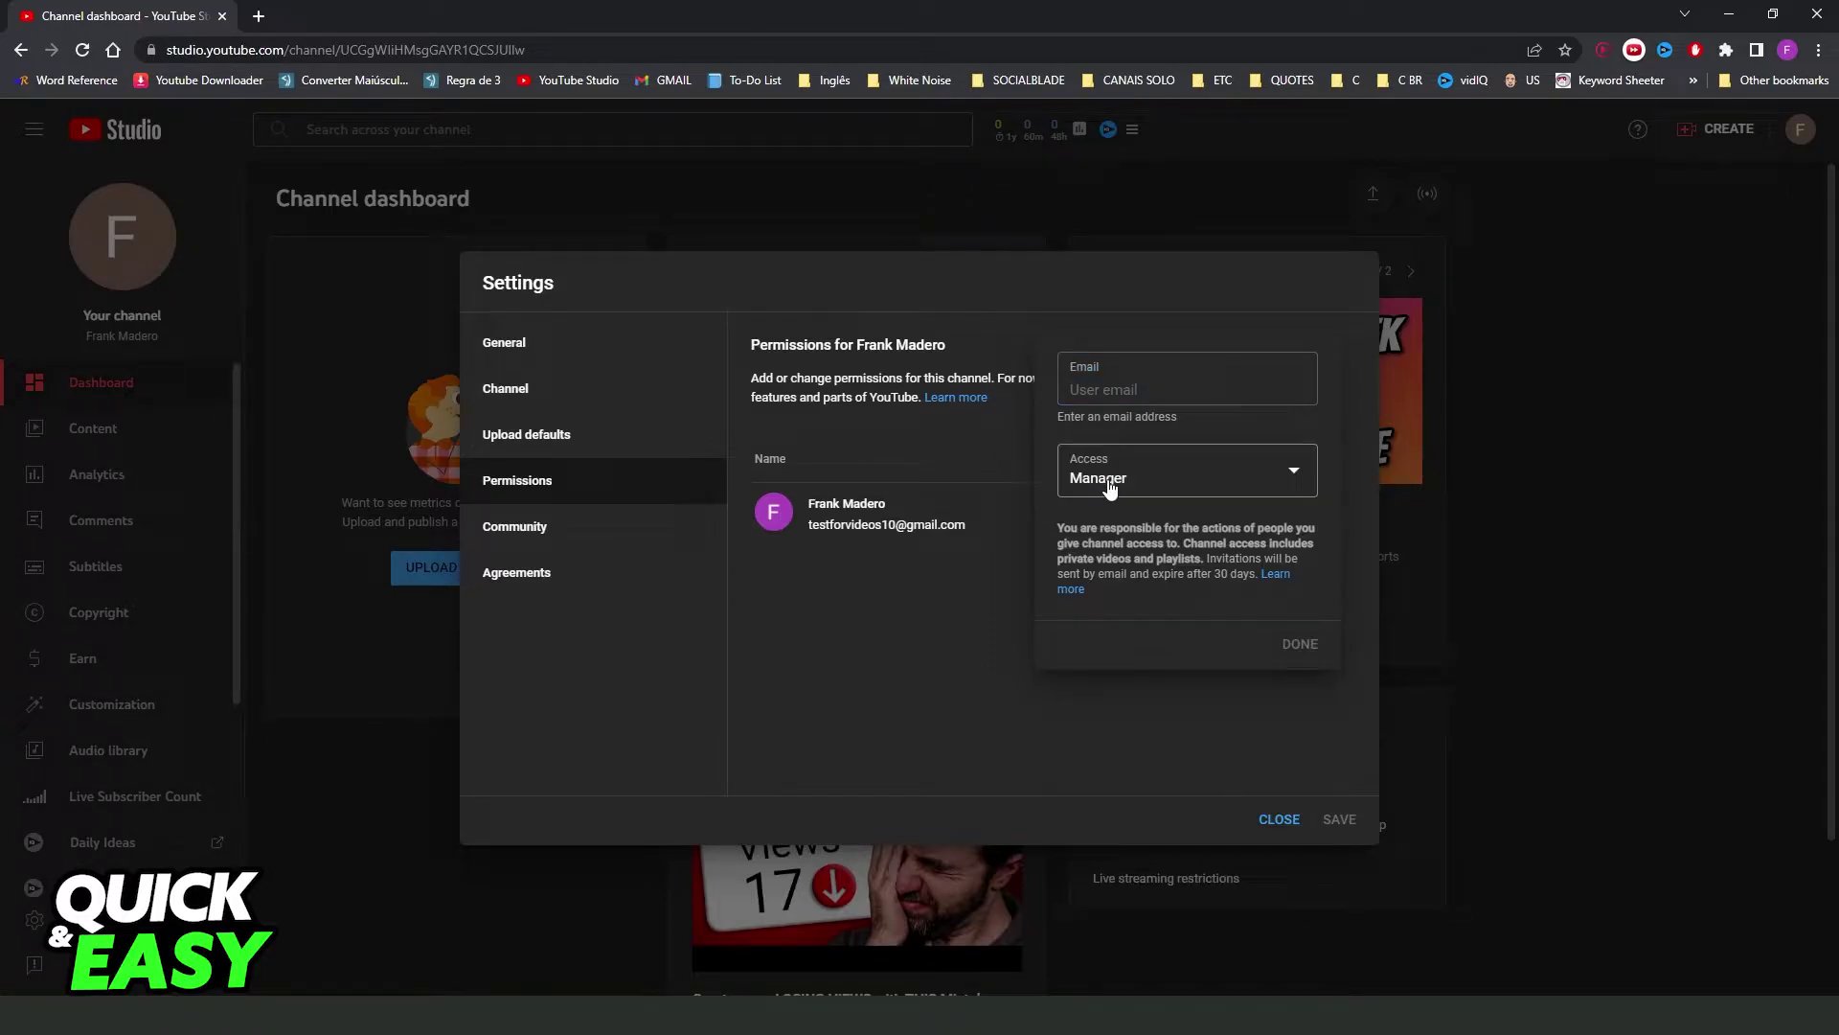
click(1098, 385)
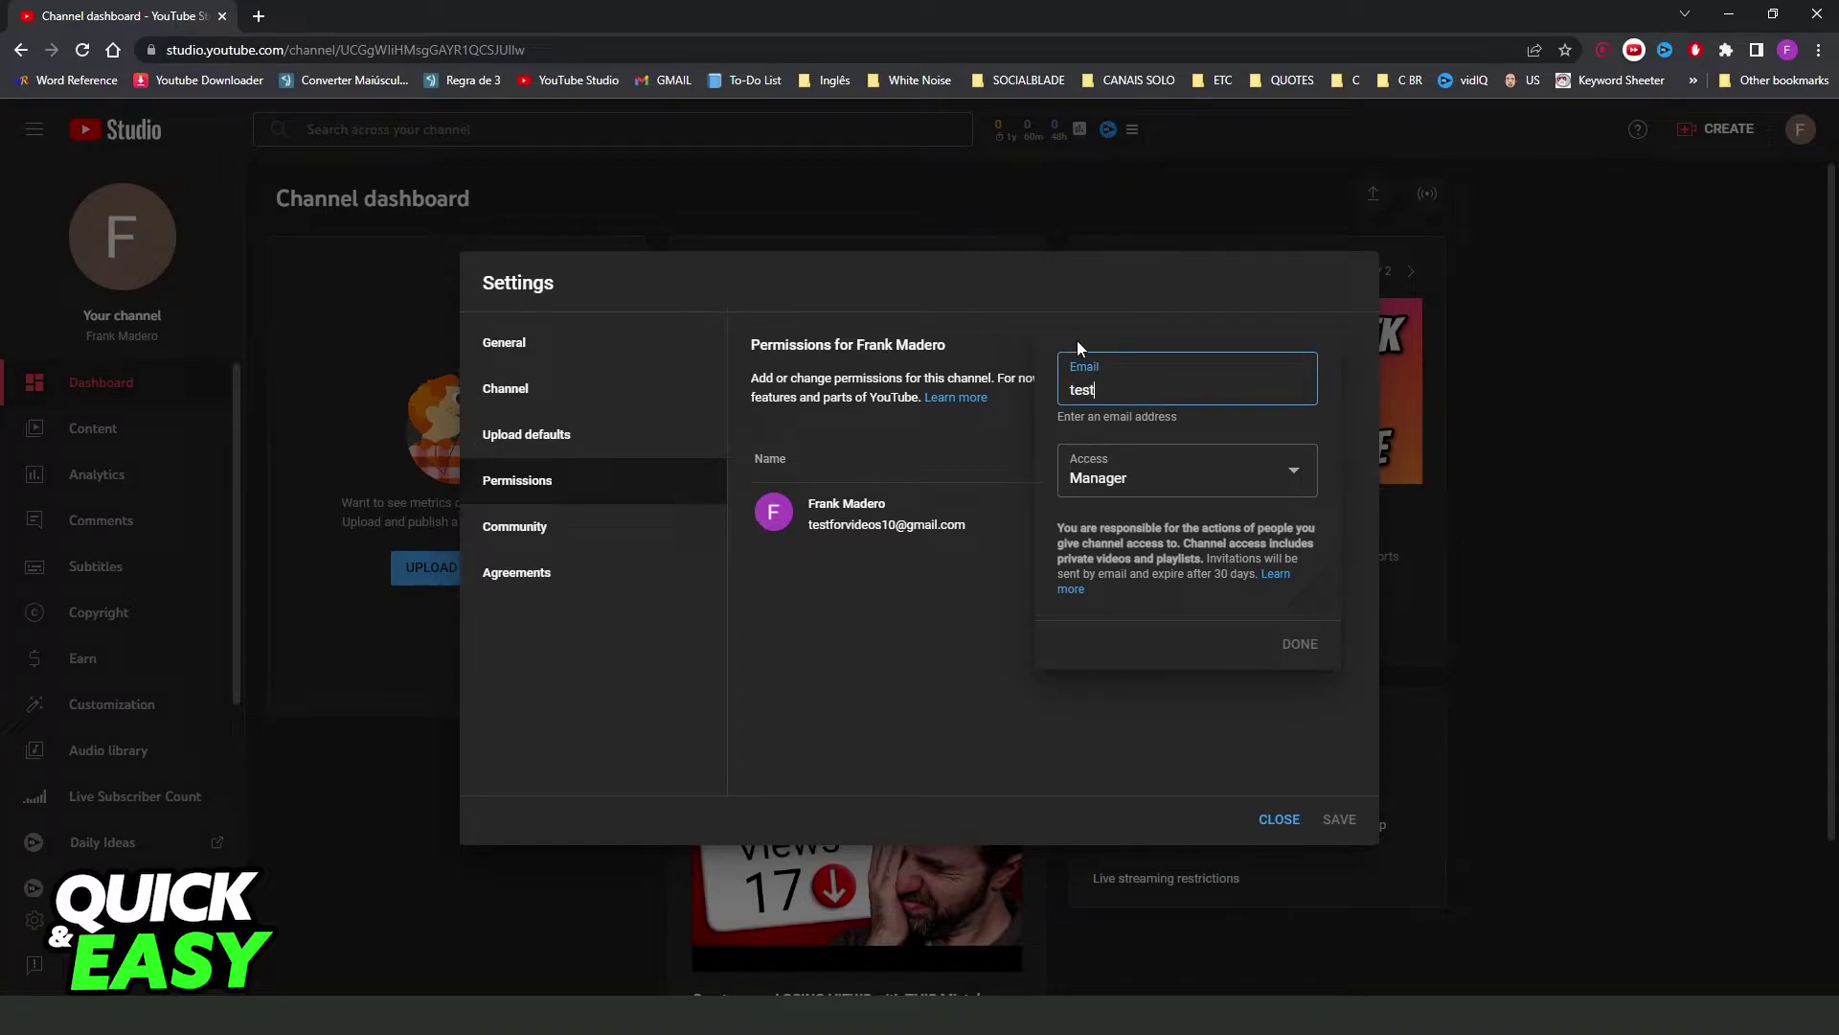
text(gmail.com)
click(1133, 620)
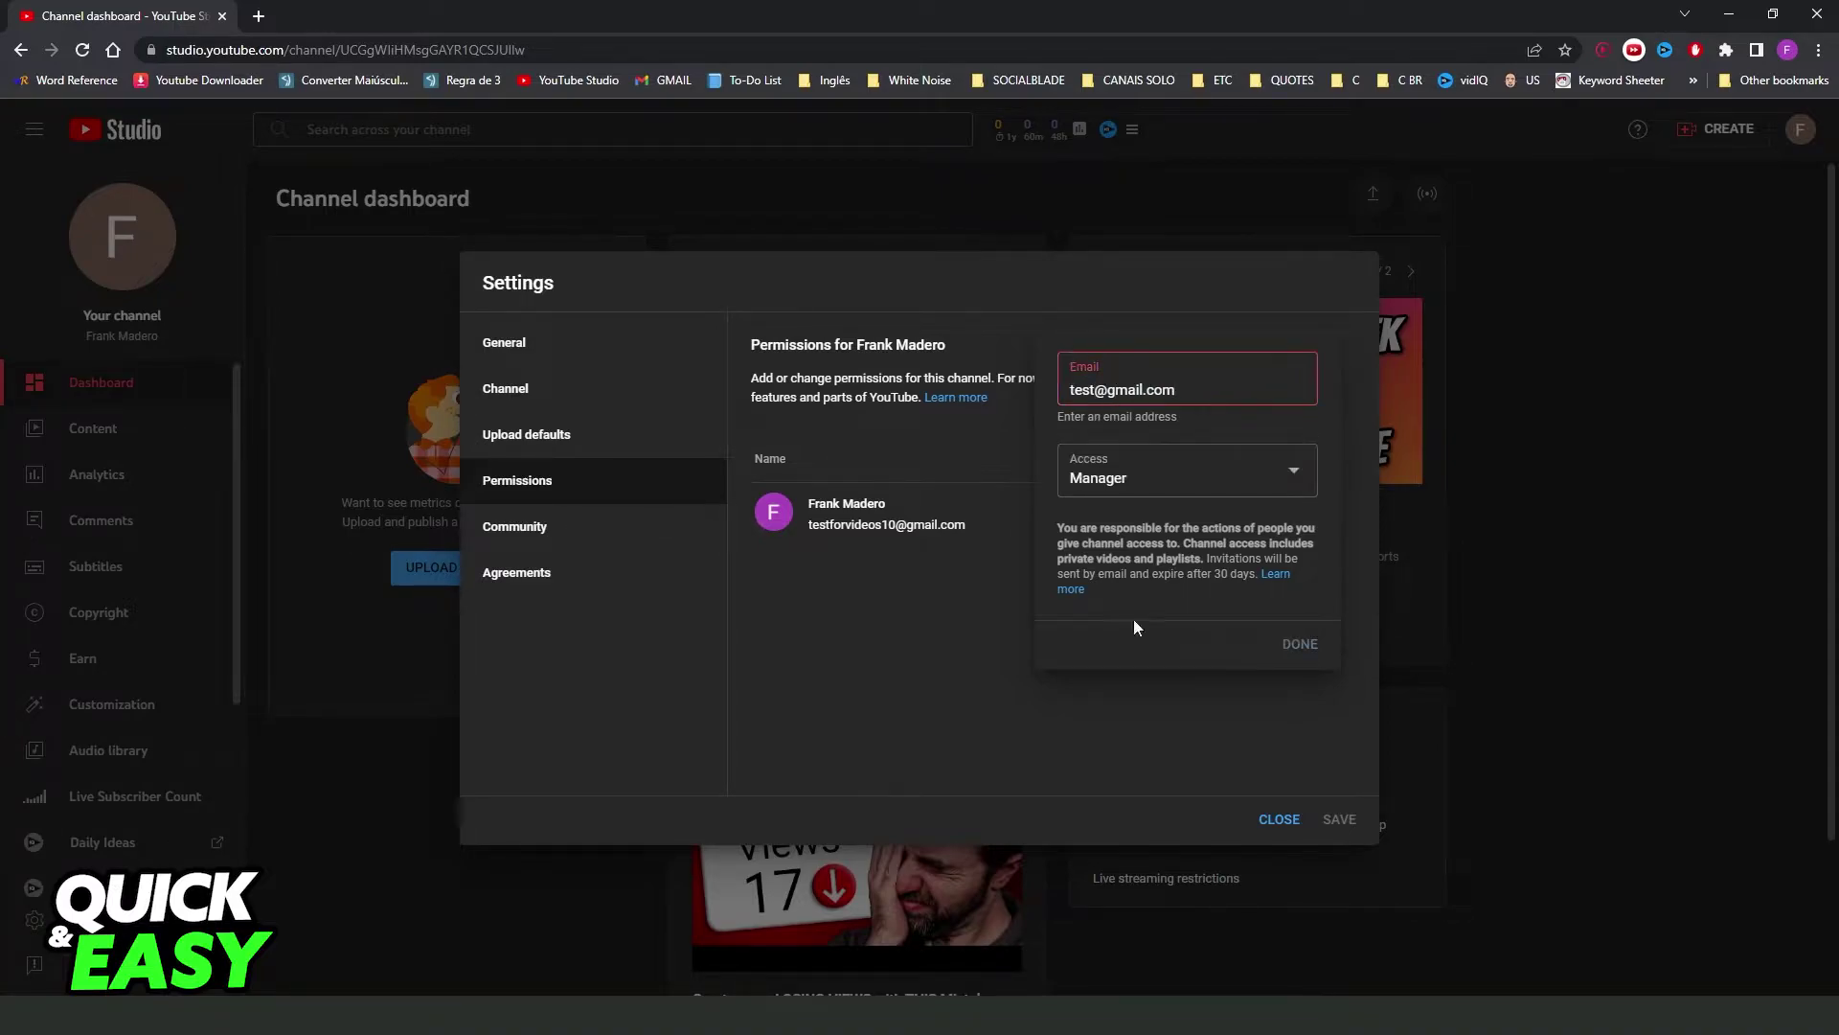
click(1299, 644)
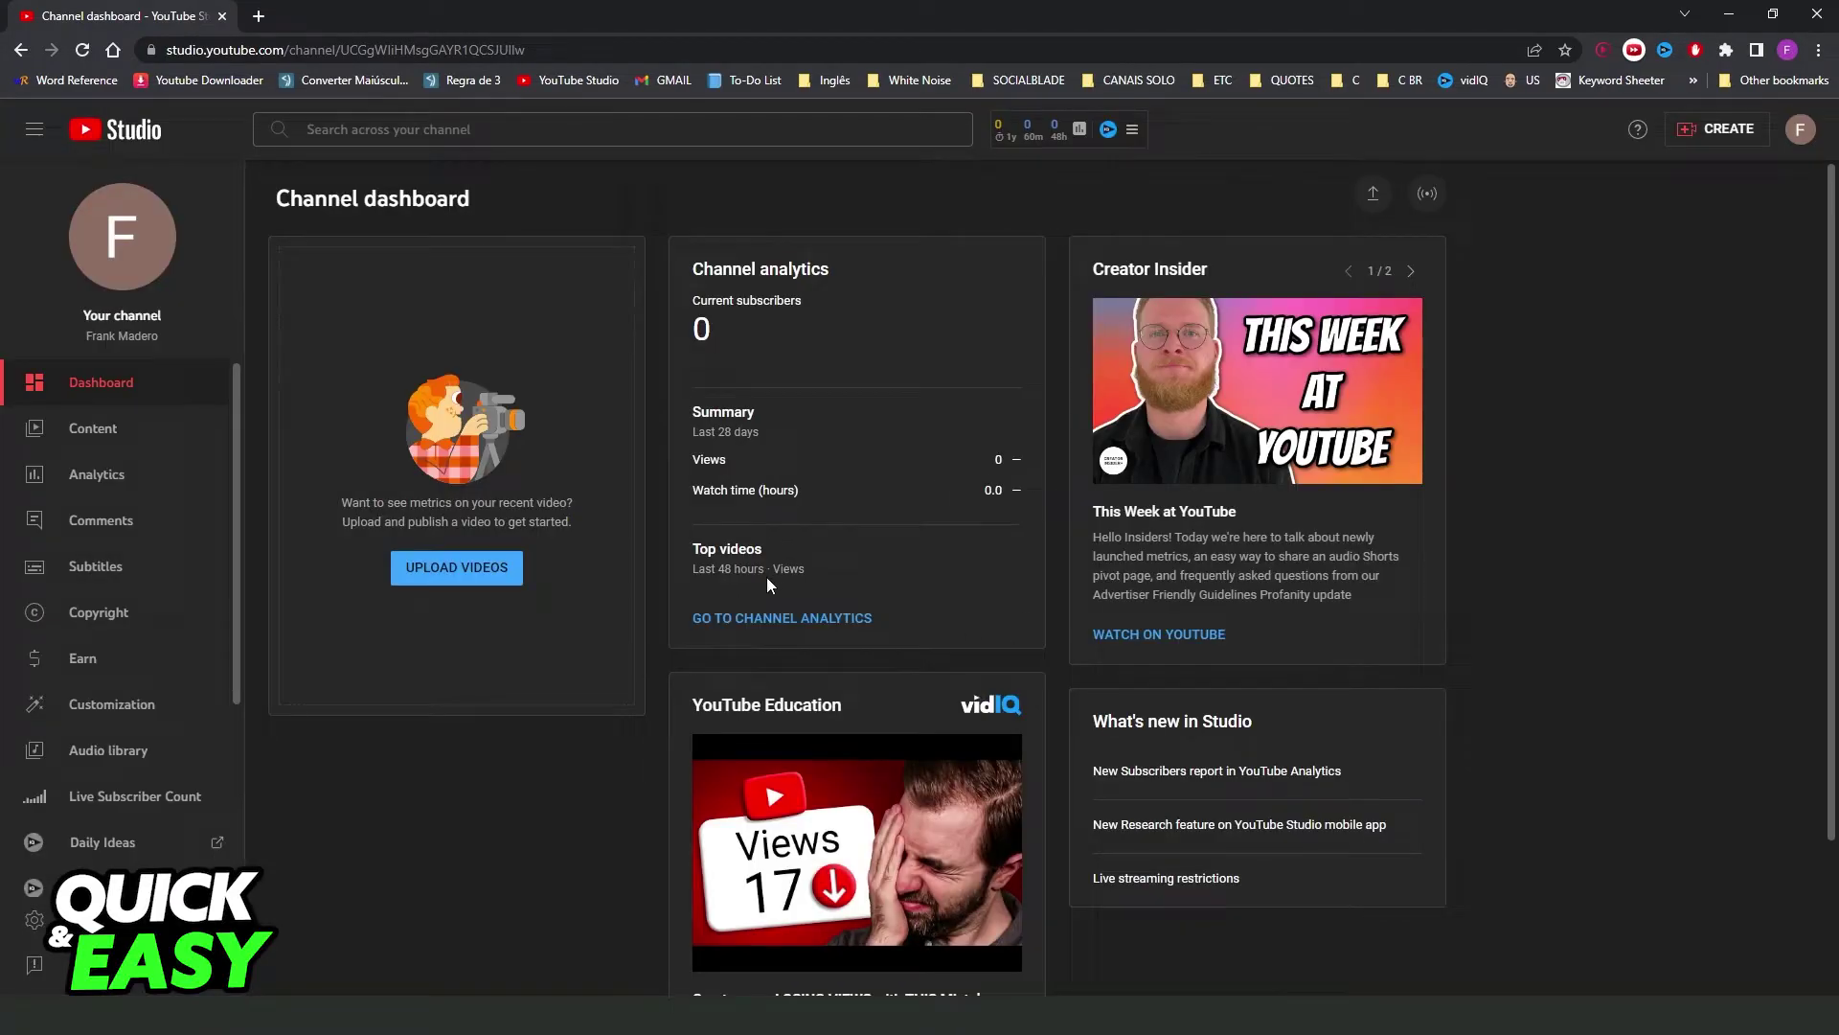